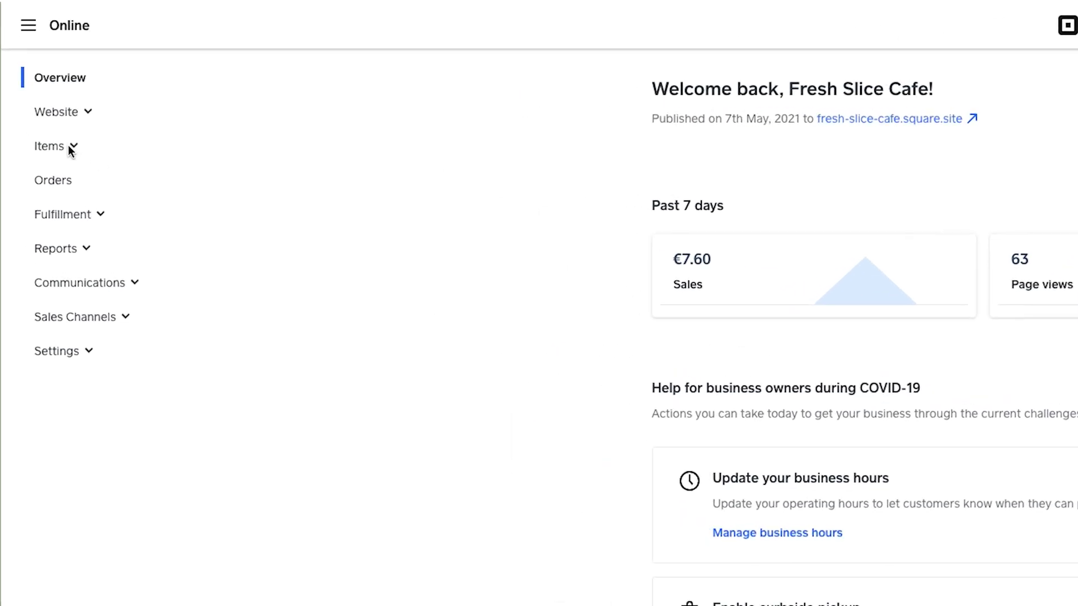
# Step: Remove sales tax from BLT Sandwich, Chicken Soup and Grilled Cheese via bulk edit in Site Items
pyautogui.click(74, 149)
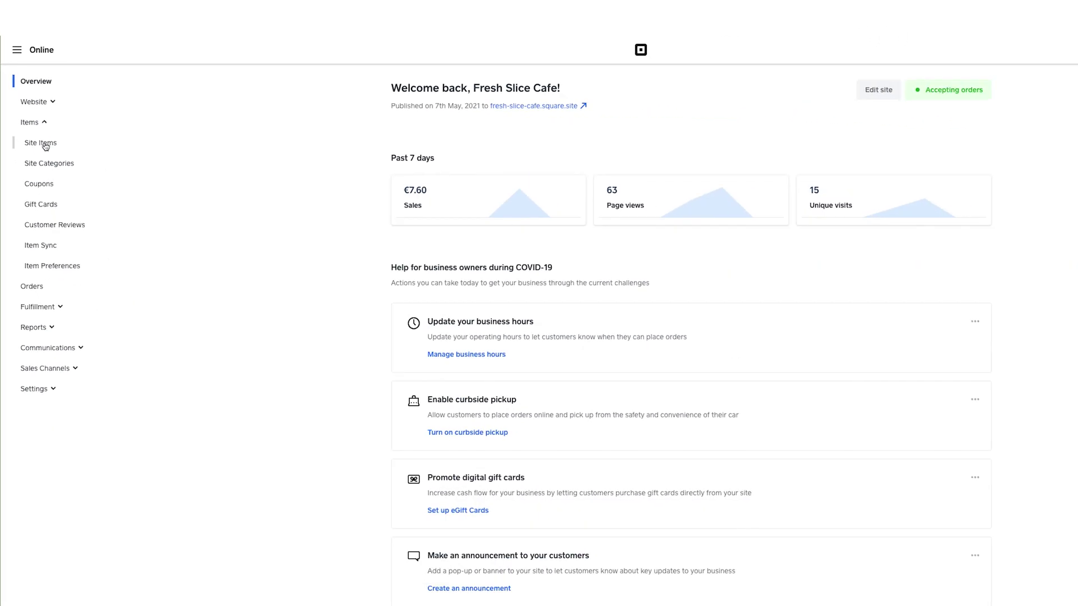
pyautogui.click(44, 146)
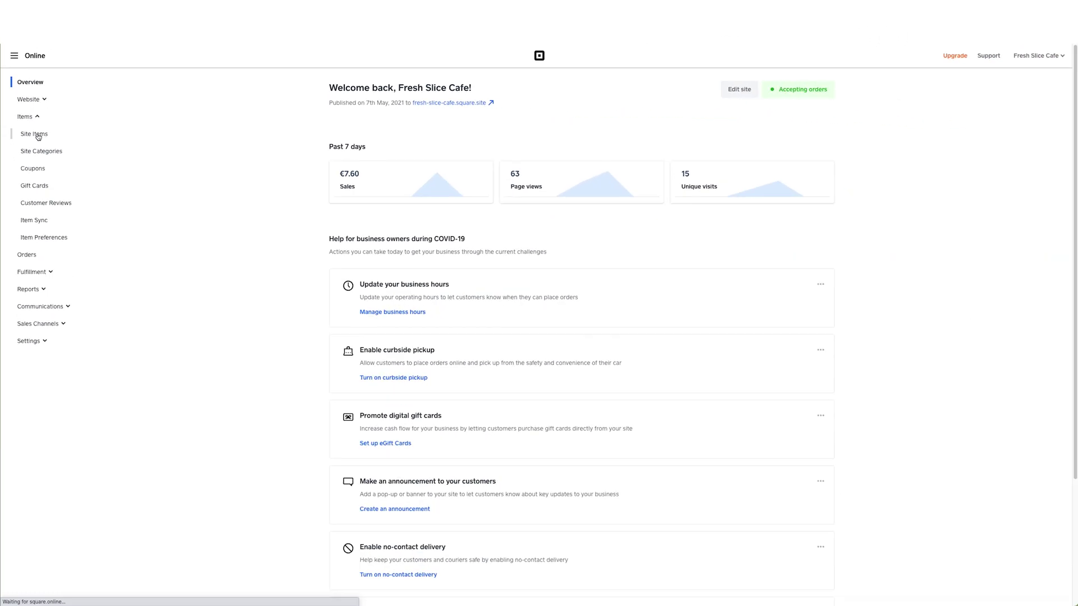
pyautogui.click(115, 162)
pyautogui.click(116, 218)
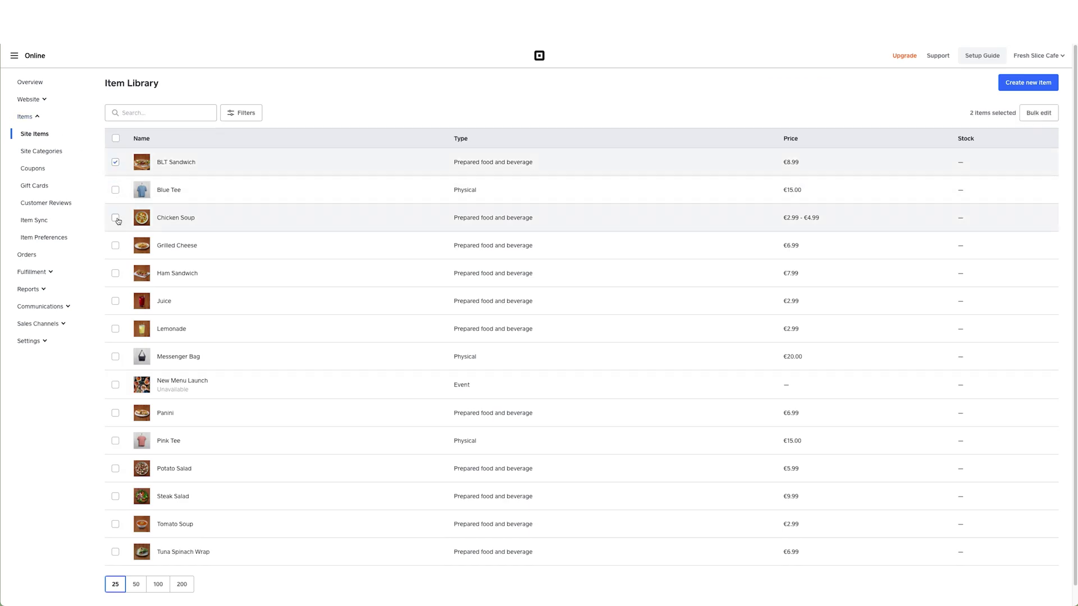
pyautogui.click(115, 245)
pyautogui.click(1038, 112)
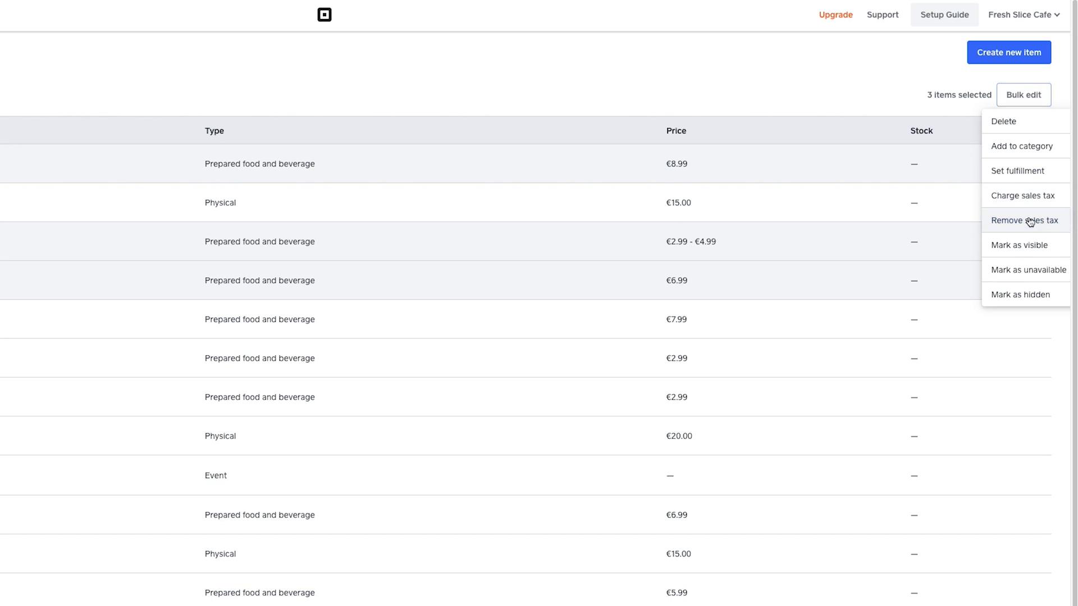
pyautogui.click(1030, 221)
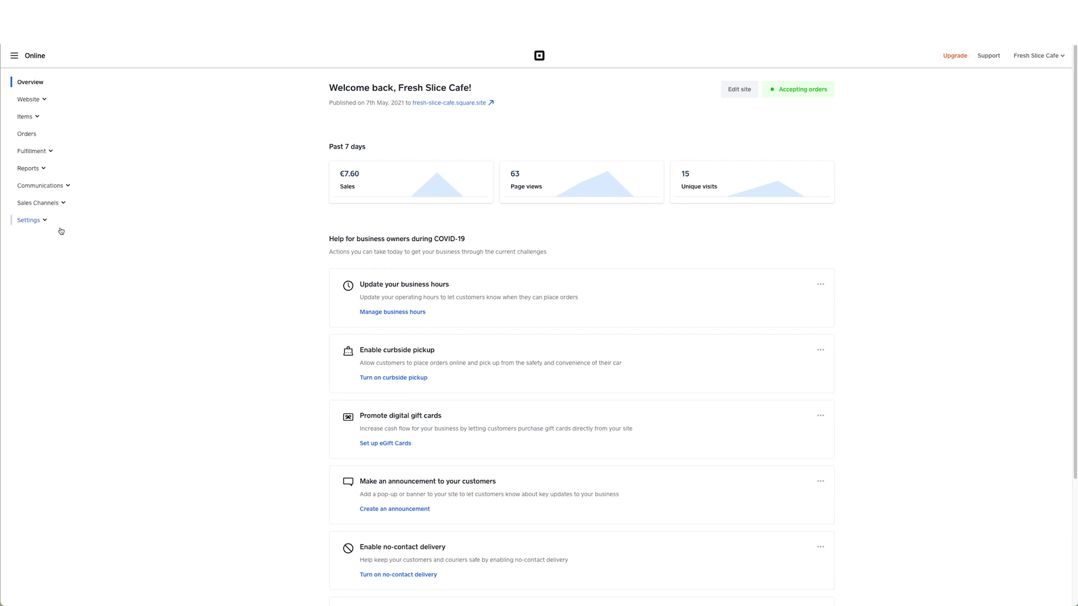
# Step: Enable 'Charge taxes on shipping rates' in the Sales Taxes settings
pyautogui.click(47, 223)
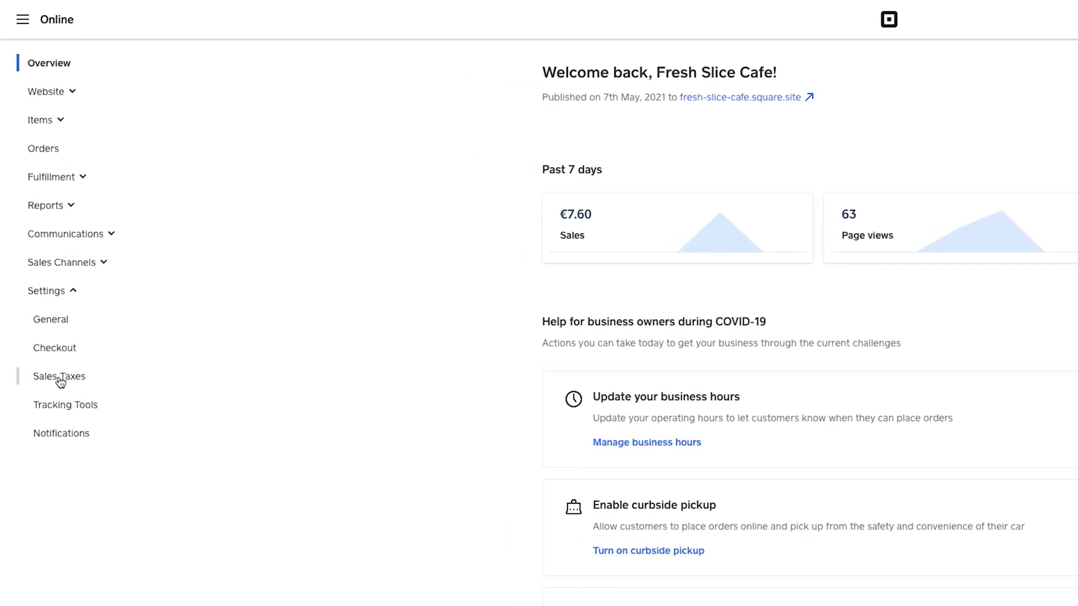
pyautogui.click(60, 376)
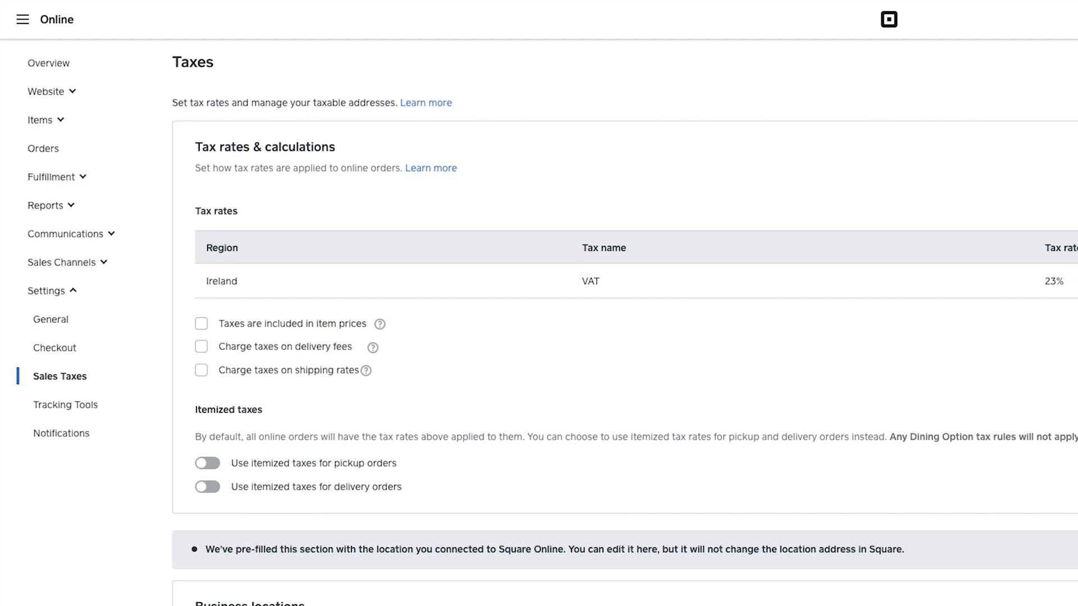
pyautogui.click(202, 371)
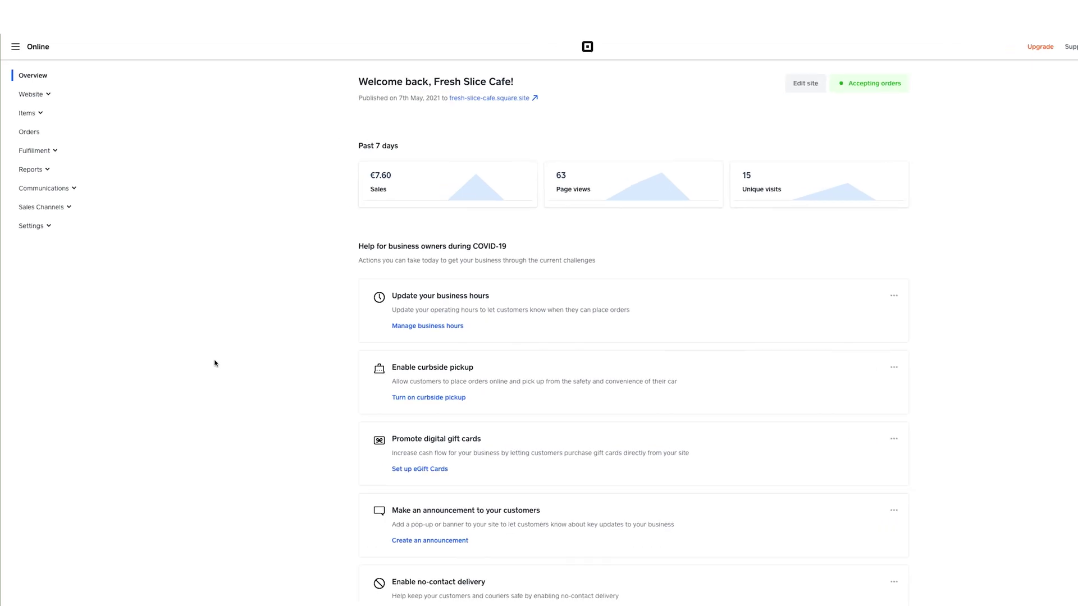
# Step: Start adding a new tax rate from the Sales Taxes settings
pyautogui.click(44, 245)
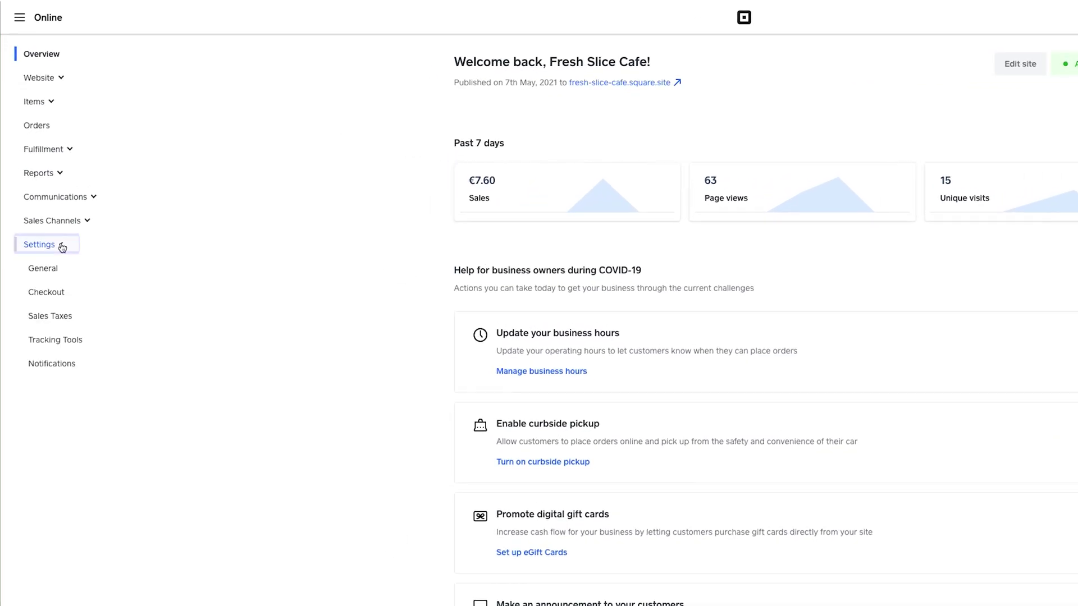
pyautogui.click(49, 315)
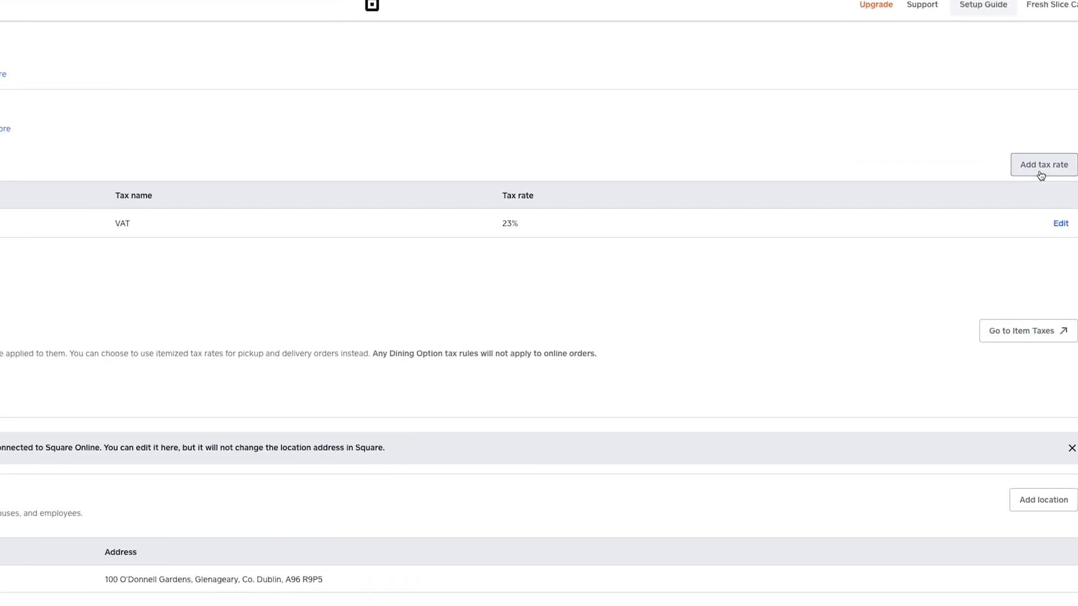
pyautogui.click(1040, 168)
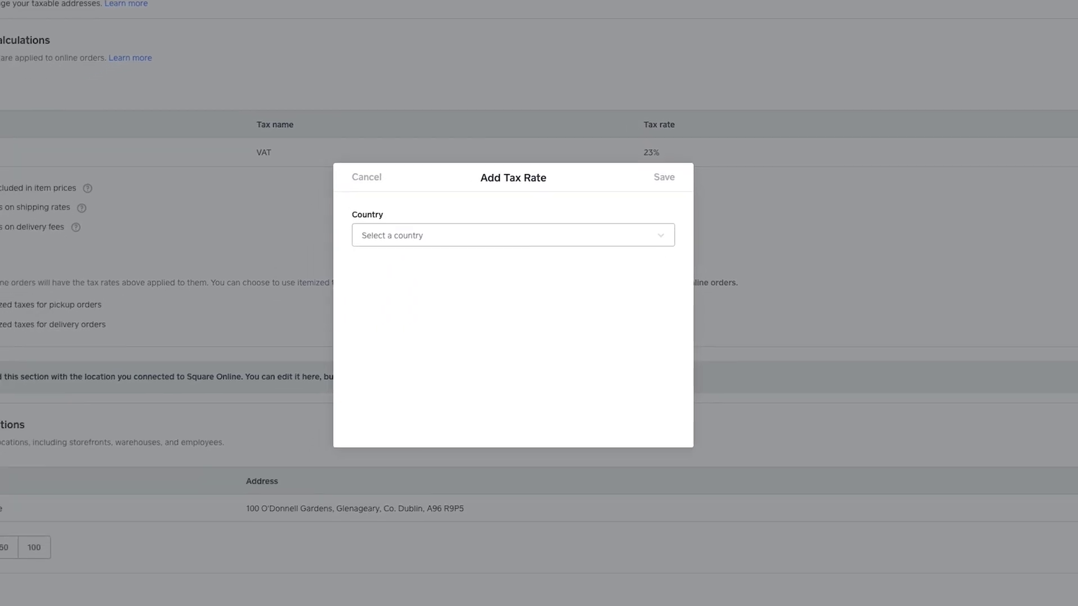
# Step: Choose Canada as the country for the new tax rate, listing its province rates
pyautogui.click(513, 235)
pyautogui.click(505, 260)
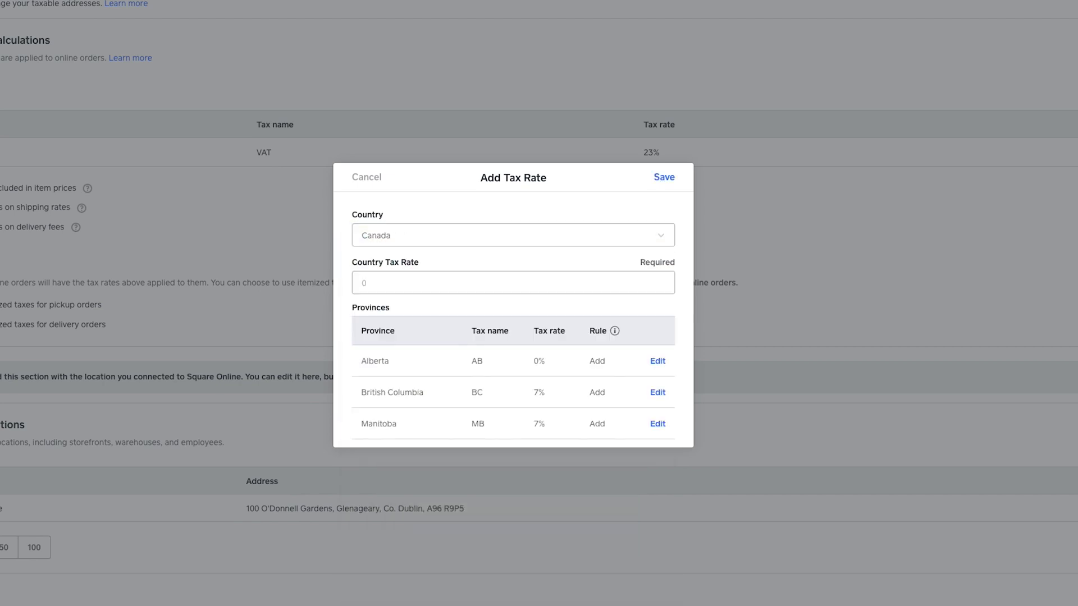
pyautogui.click(513, 282)
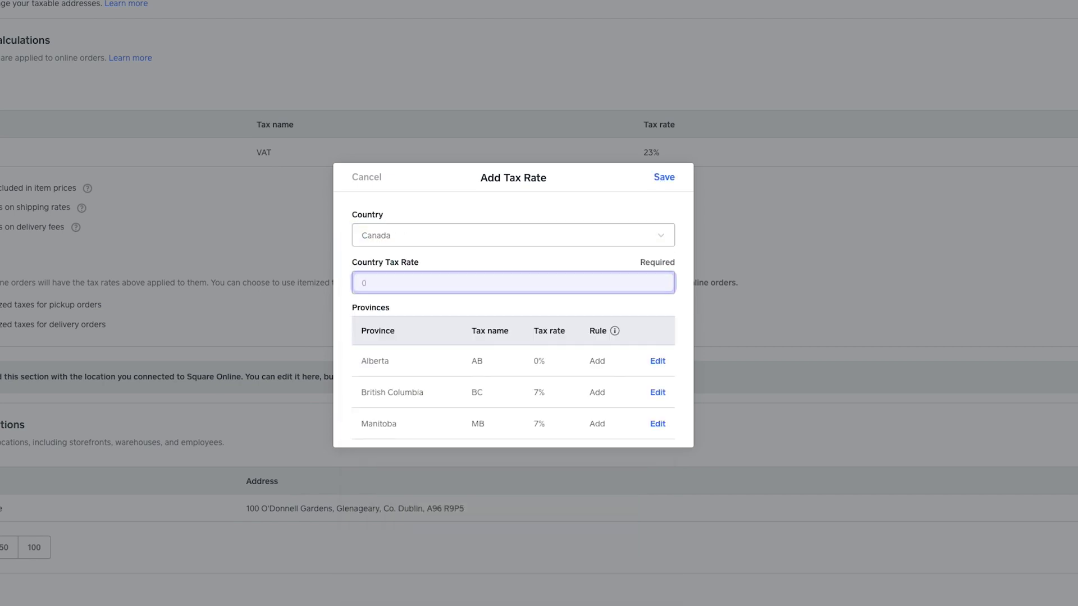
pyautogui.scroll(-3, 520, 217)
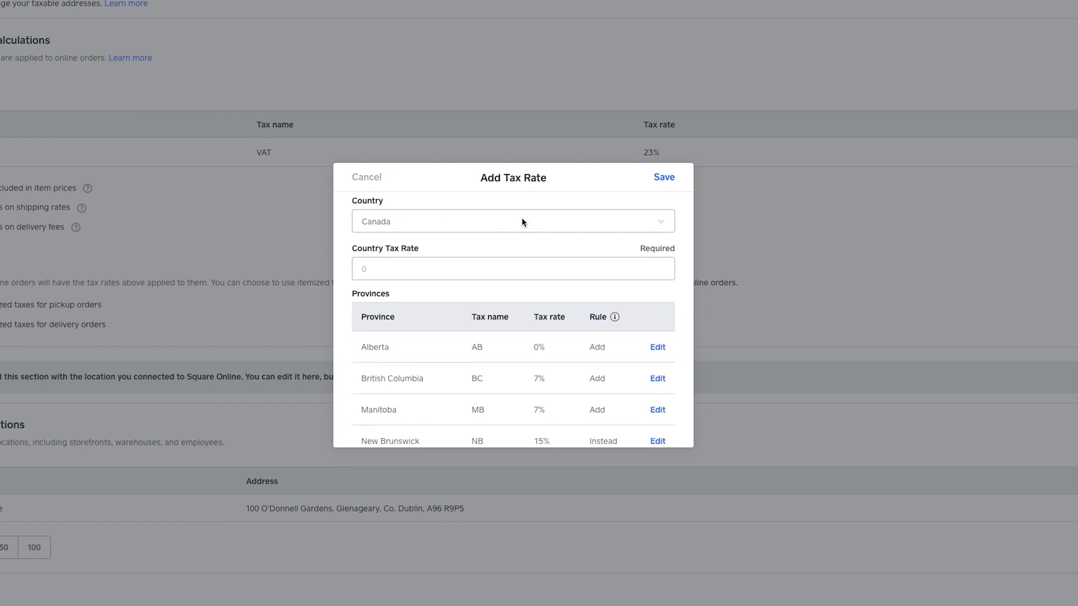
pyautogui.scroll(-4, 522, 217)
pyautogui.scroll(-3, 521, 218)
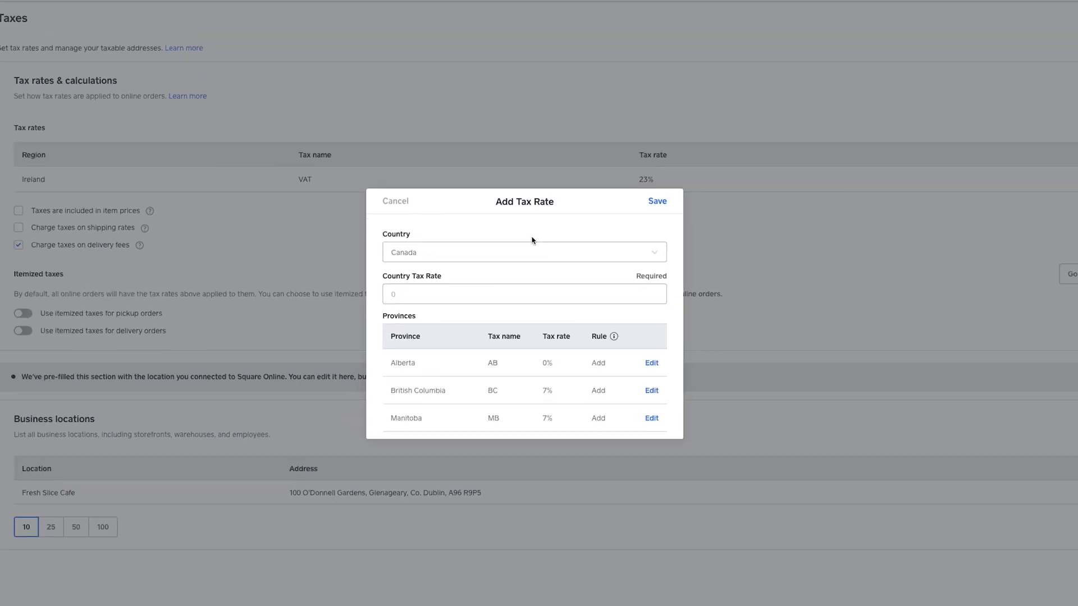